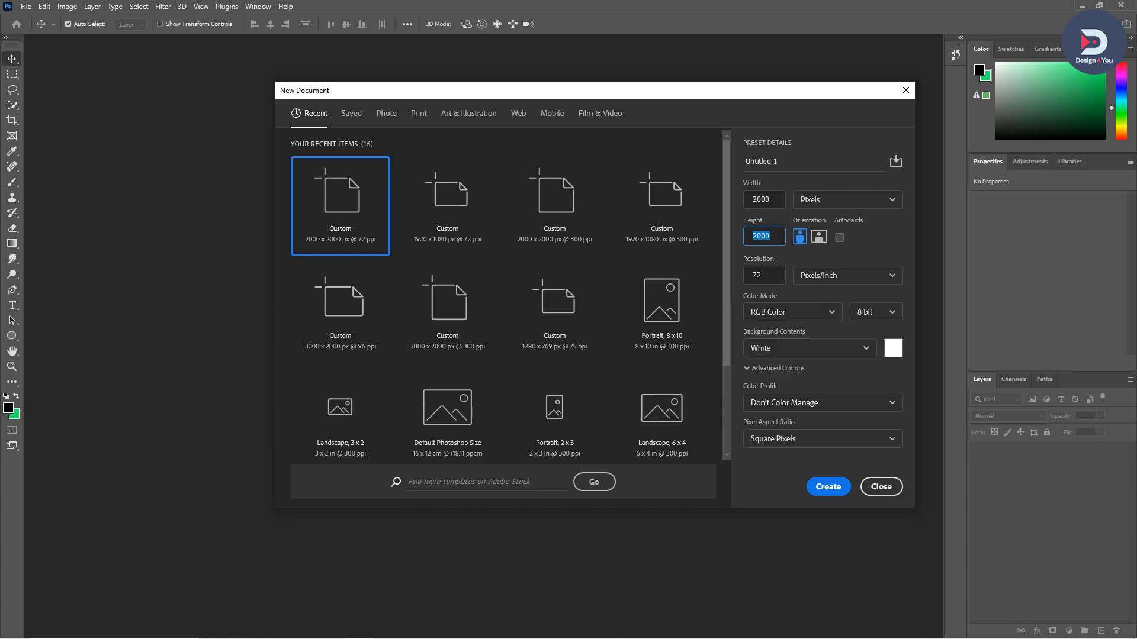
# Create a 2000 x 2000 px document at 72 ppi and place the man's portrait photo in it, scaled to about 64% to fill the canvas.
pyautogui.click(830, 486)
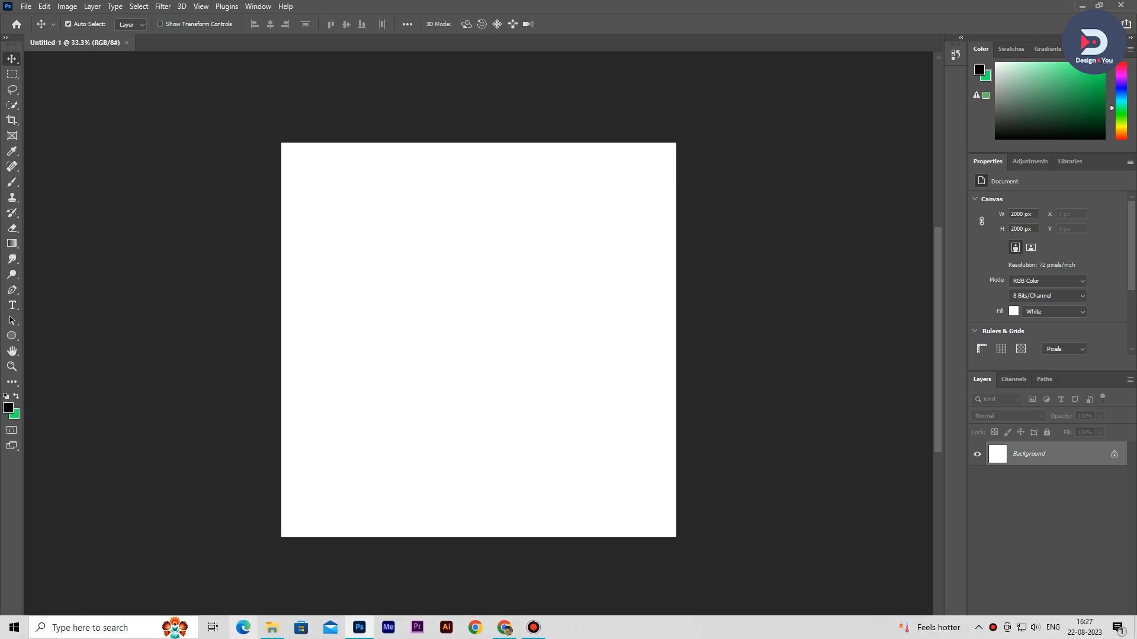
pyautogui.click(272, 627)
pyautogui.click(460, 143)
pyautogui.moveTo(459, 144); pyautogui.dragTo(478, 340)
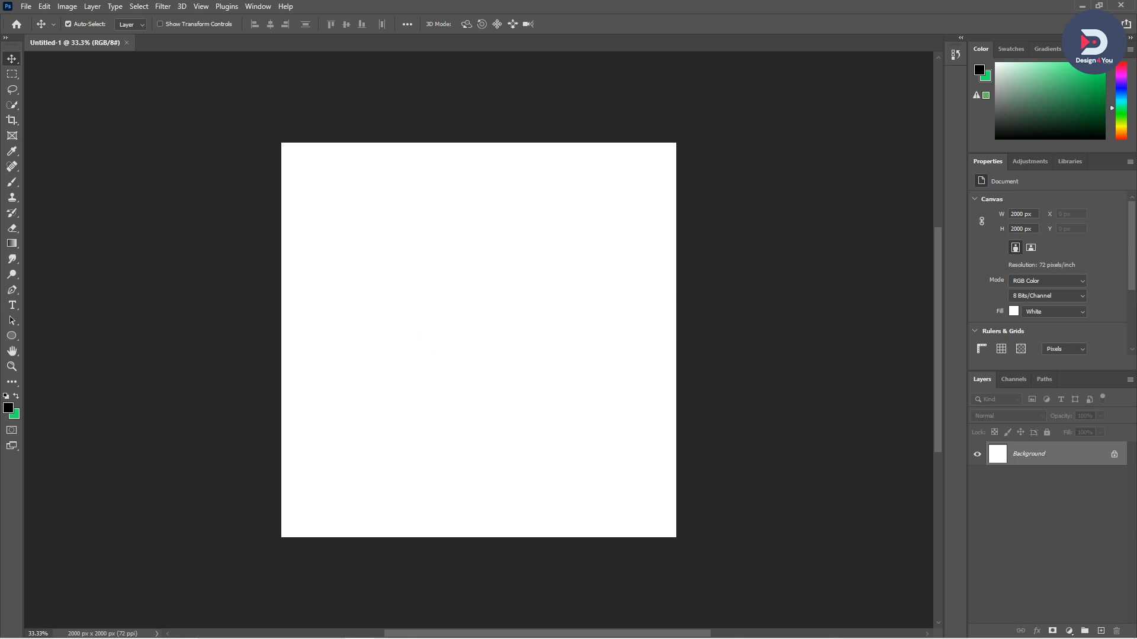
pyautogui.moveTo(675, 208); pyautogui.dragTo(841, 98)
pyautogui.moveTo(495, 291); pyautogui.dragTo(487, 247)
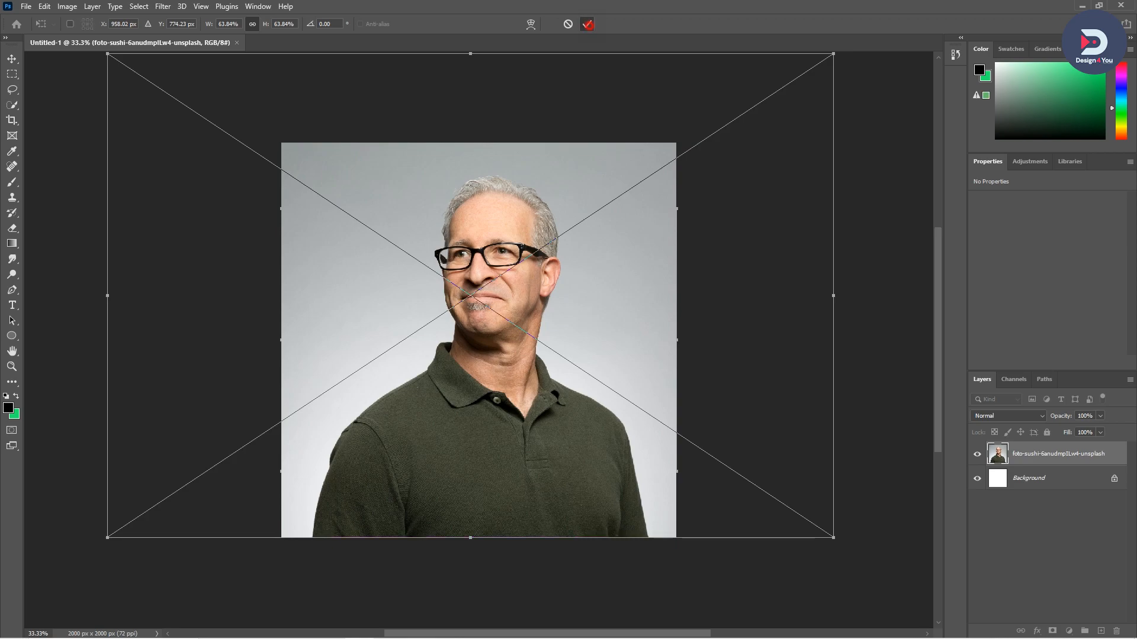
pyautogui.click(586, 24)
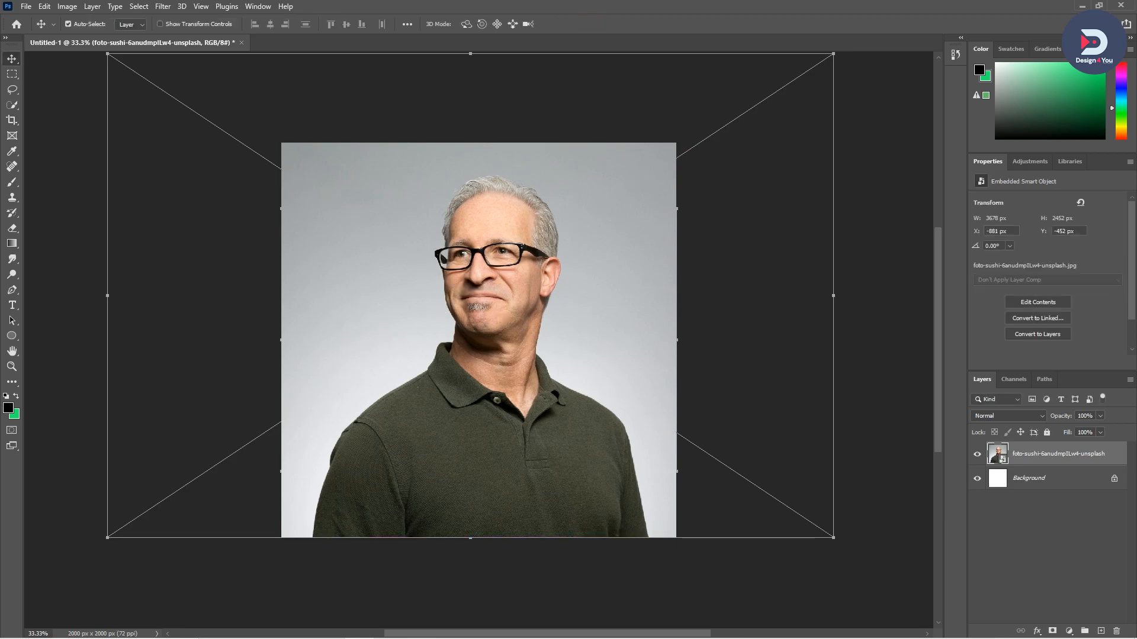
# Create a 1000 x 2000 px rectangle with the recently used olive green fill and no stroke.
pyautogui.click(12, 336)
pyautogui.click(40, 336)
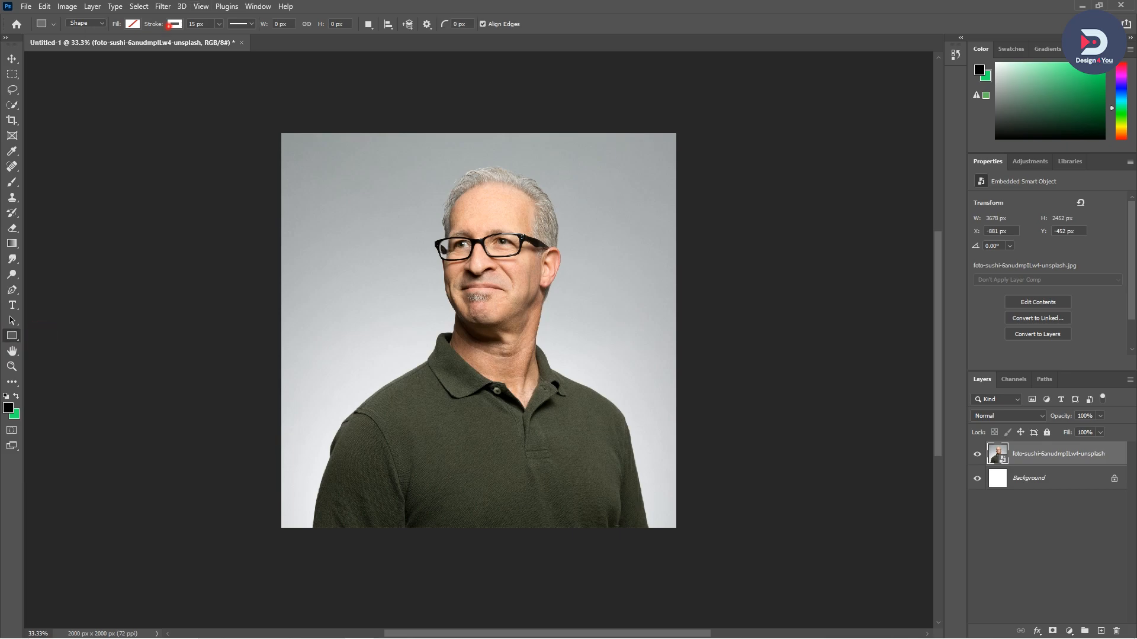
pyautogui.click(169, 25)
pyautogui.click(137, 25)
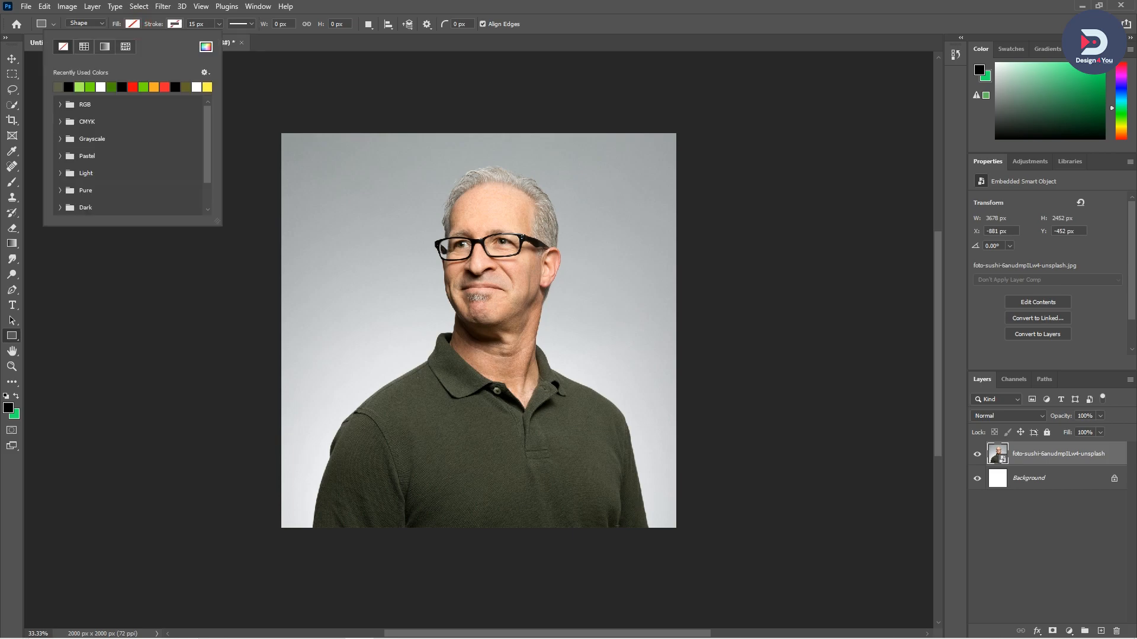
pyautogui.click(58, 87)
pyautogui.click(133, 23)
pyautogui.click(479, 286)
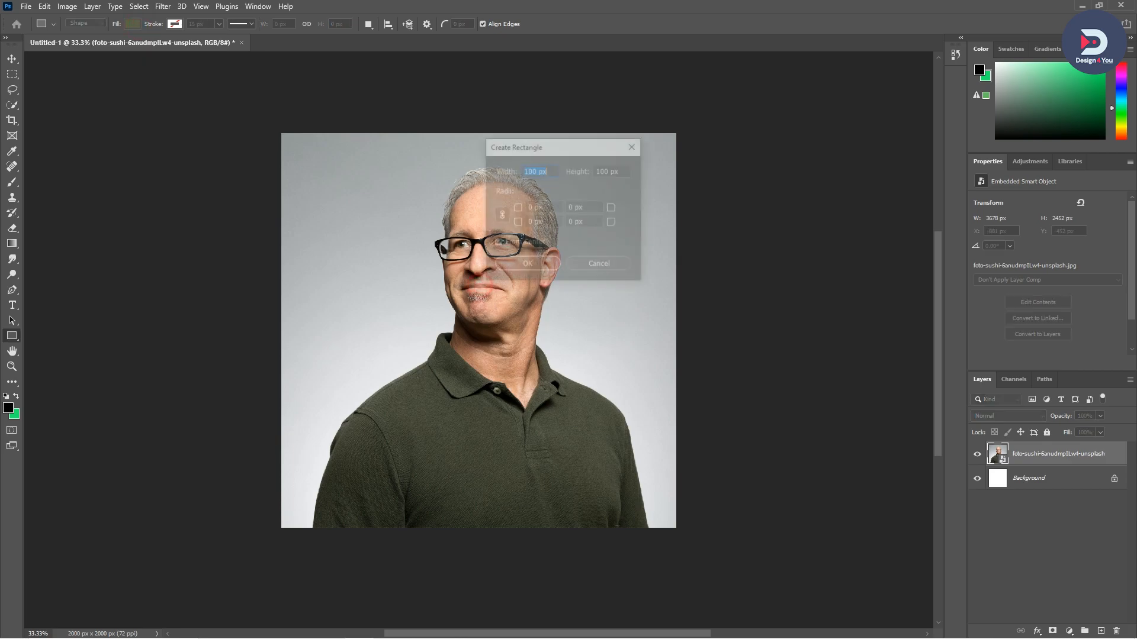
pyautogui.write('1000')
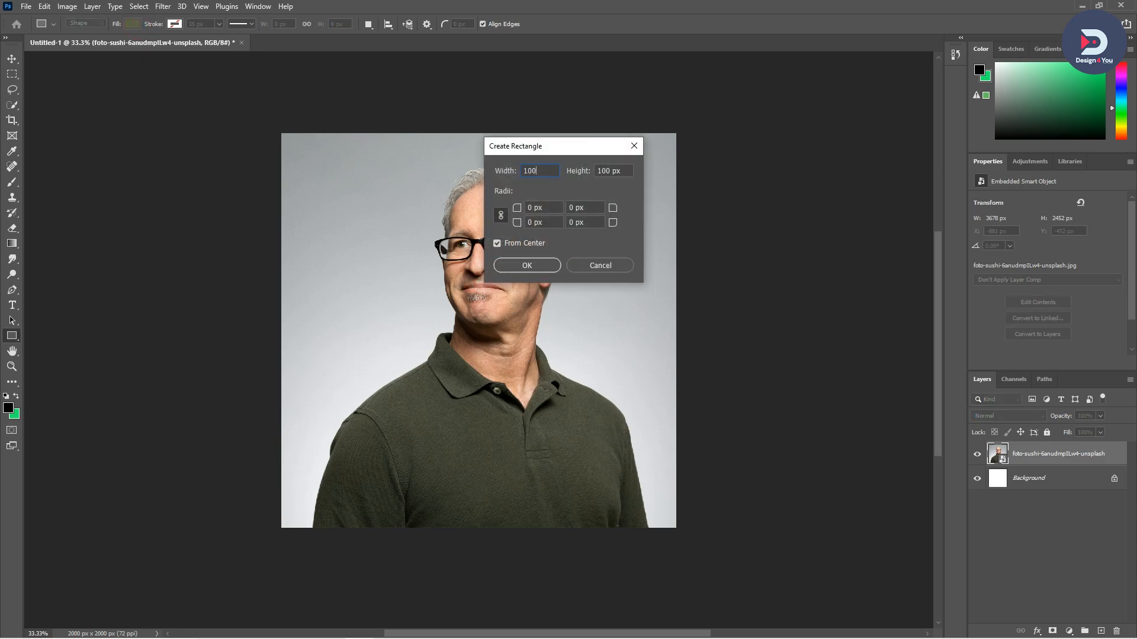
pyautogui.press('Tab')
pyautogui.write('2000')
pyautogui.click(527, 266)
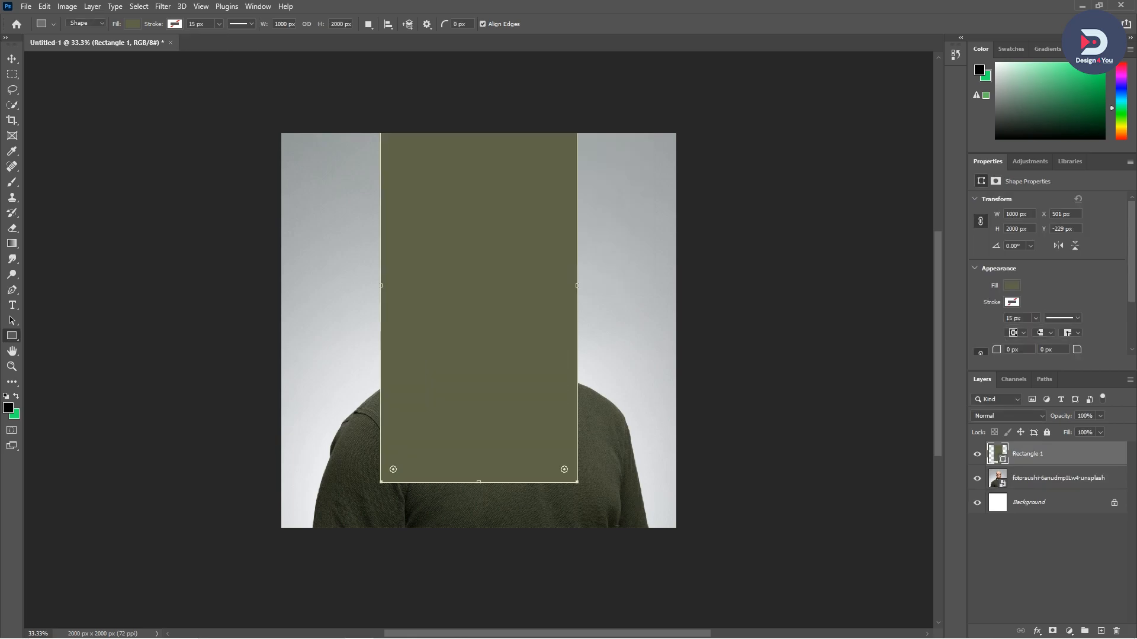
# Align the olive rectangle to the canvas's vertical centre and right edge so it covers the right half, then deselect.
pyautogui.press('v')
pyautogui.hotkey('ctrl', 'a')
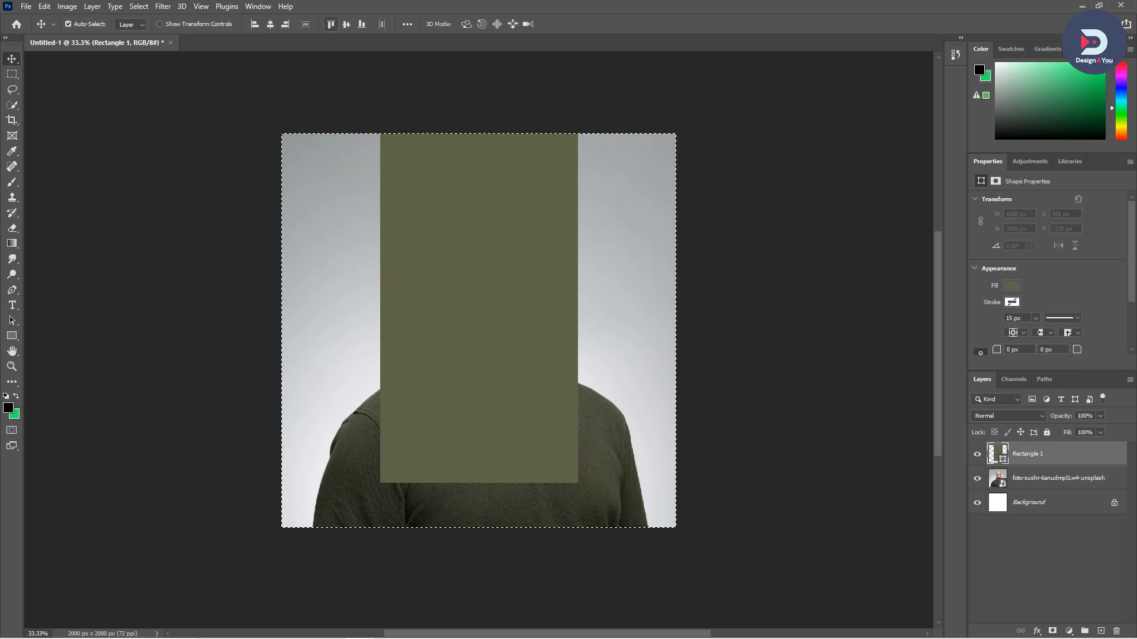
pyautogui.click(346, 23)
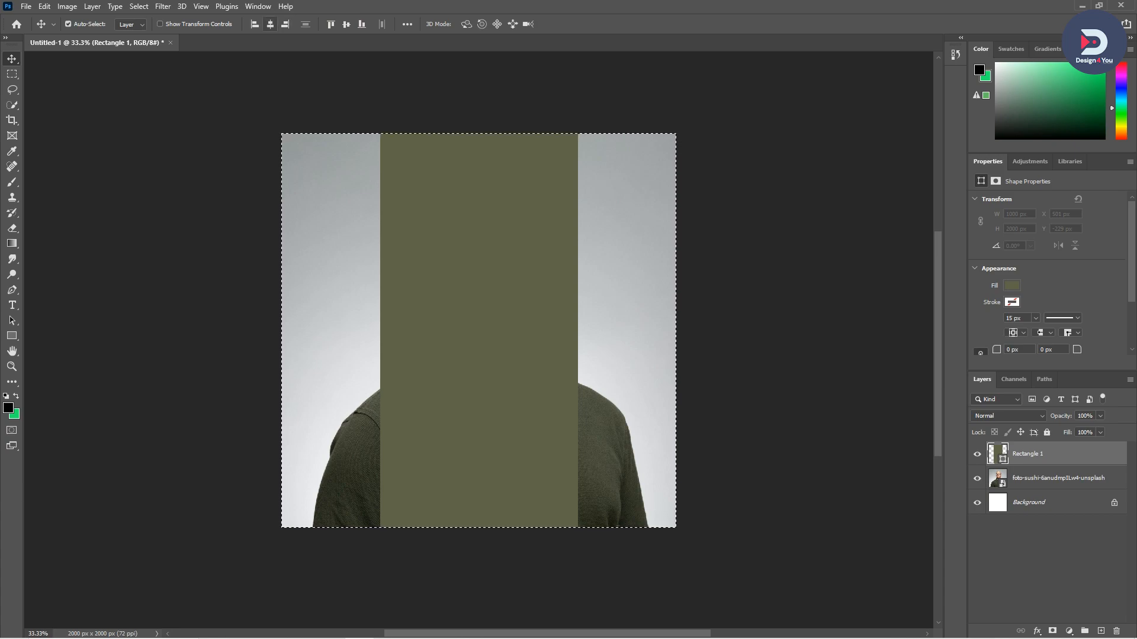
pyautogui.click(284, 23)
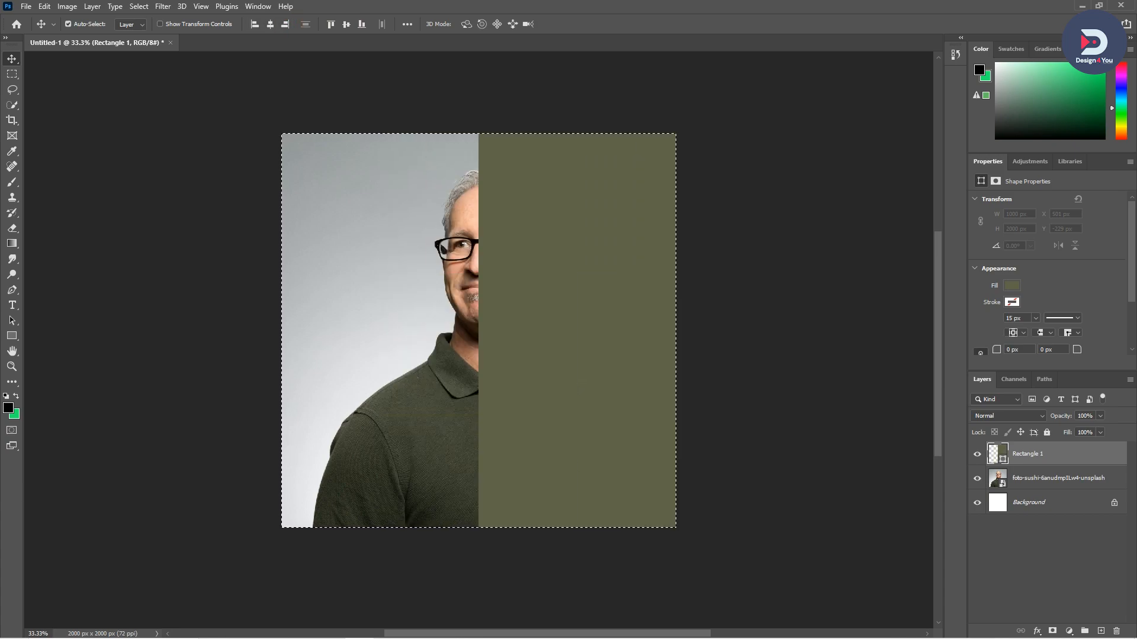
pyautogui.press('ctrl')
pyautogui.hotkey('ctrl', 'd')
pyautogui.click(728, 221)
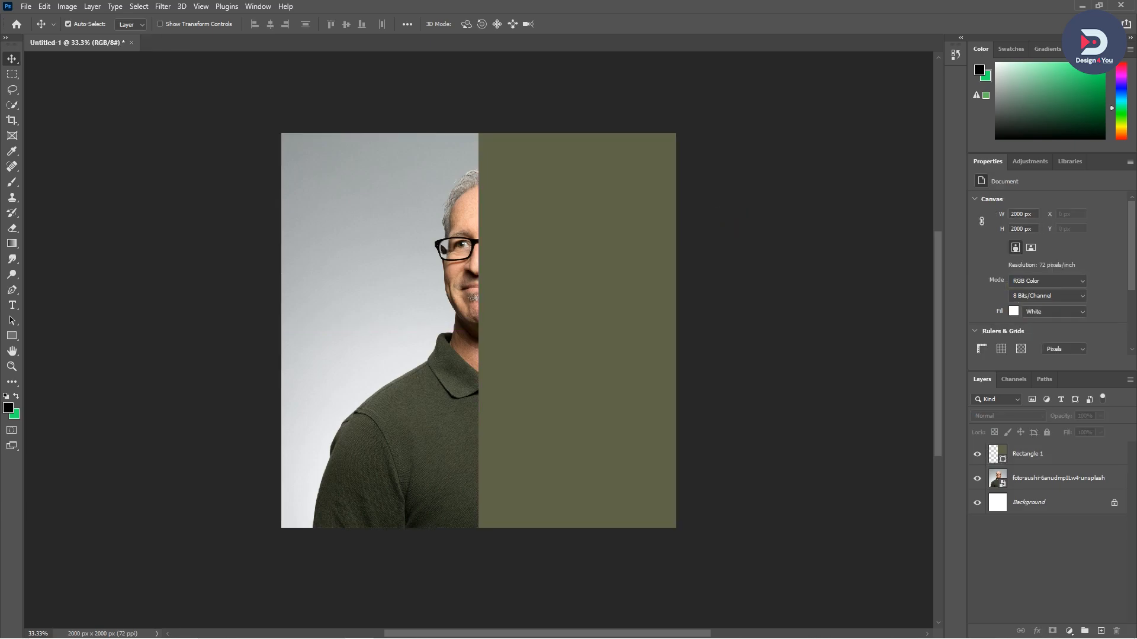
# Add the text "WORK HARD PAYS OFF" over the photo, one word per line, in black Gobold Regular at 26 pt.
pyautogui.press('t')
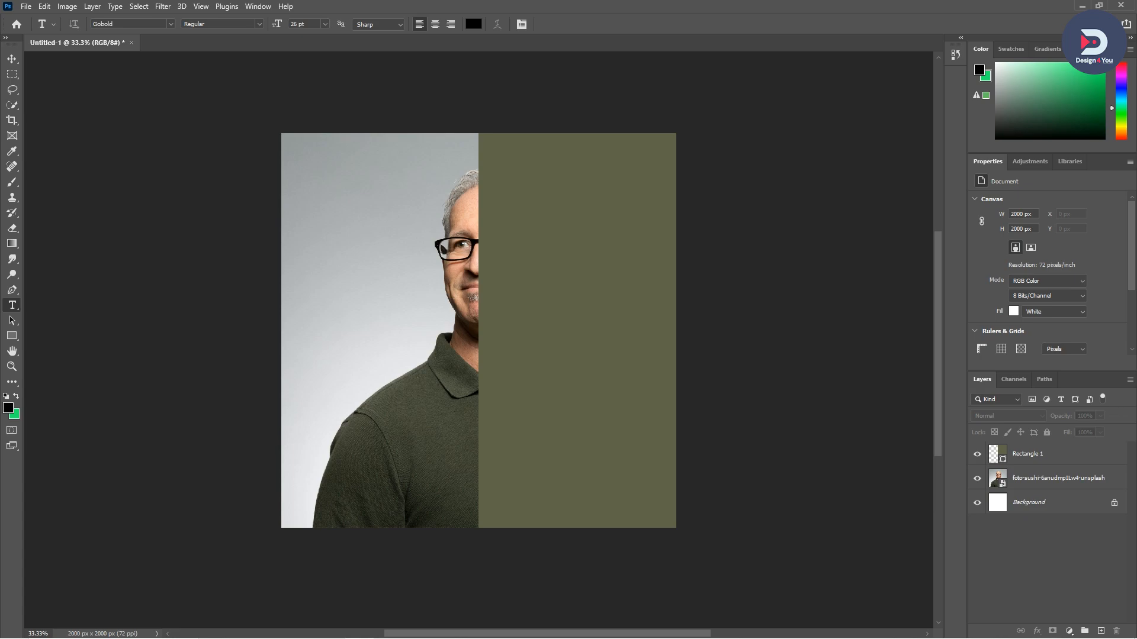
pyautogui.click(367, 253)
pyautogui.press('BackSpace')
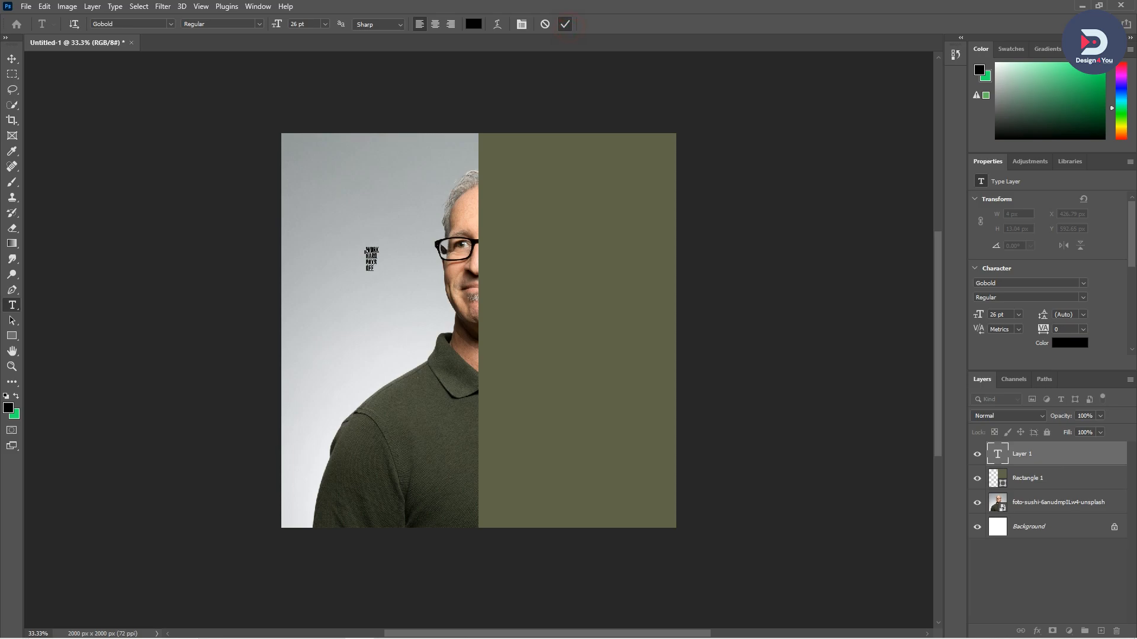
pyautogui.click(564, 24)
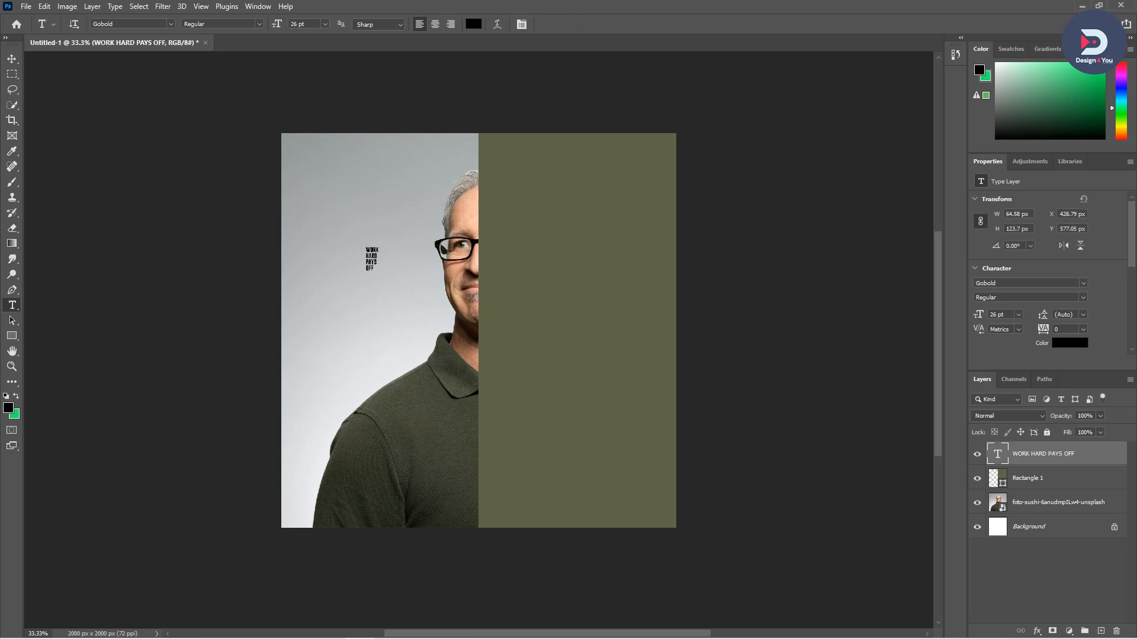
# Scale the "WORK HARD PAYS OFF" text up proportionally to about 1229%.
pyautogui.click(11, 59)
pyautogui.click(372, 259)
pyautogui.hotkey('ctrl', 't')
pyautogui.moveTo(380, 272); pyautogui.dragTo(544, 341)
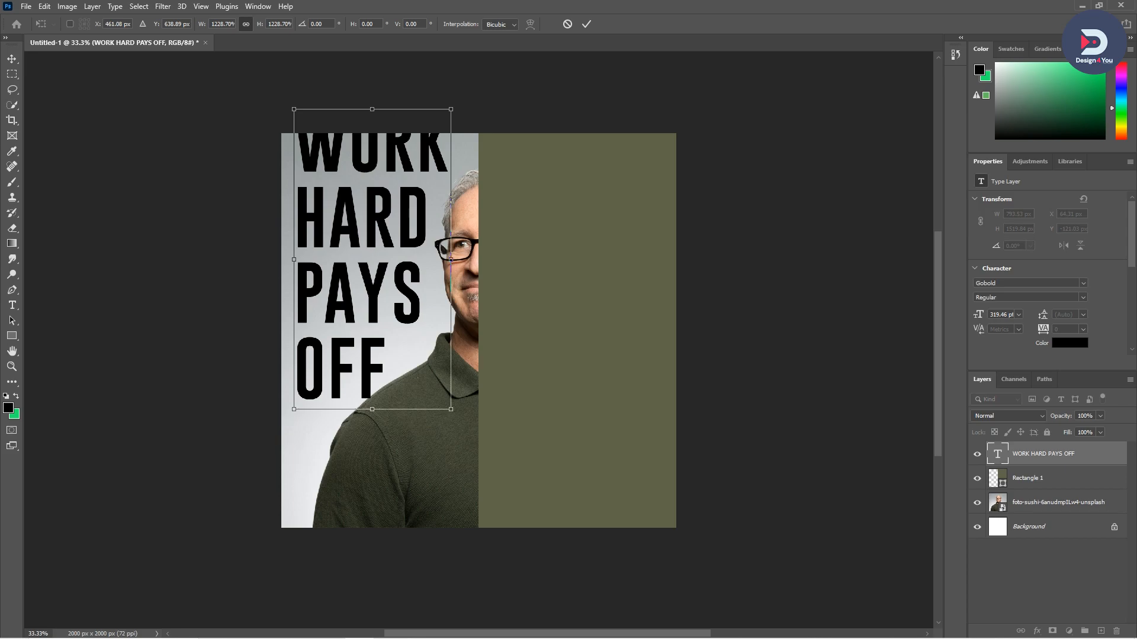
# Move the enlarged text onto the olive rectangle, centre it vertically on the canvas, and nudge it left close to the rectangle's left edge.
pyautogui.moveTo(382, 220); pyautogui.dragTo(576, 254)
pyautogui.press('Left')
pyautogui.press('Left')
pyautogui.press('Left')
pyautogui.press('Left')
pyautogui.press('Left')
pyautogui.press('Left')
pyautogui.press('Left')
pyautogui.press('Left')
pyautogui.press('Left')
pyautogui.press('Left')
pyautogui.press('Left')
pyautogui.press('Left')
pyautogui.press('Left')
pyautogui.press('Left')
pyautogui.press('Left')
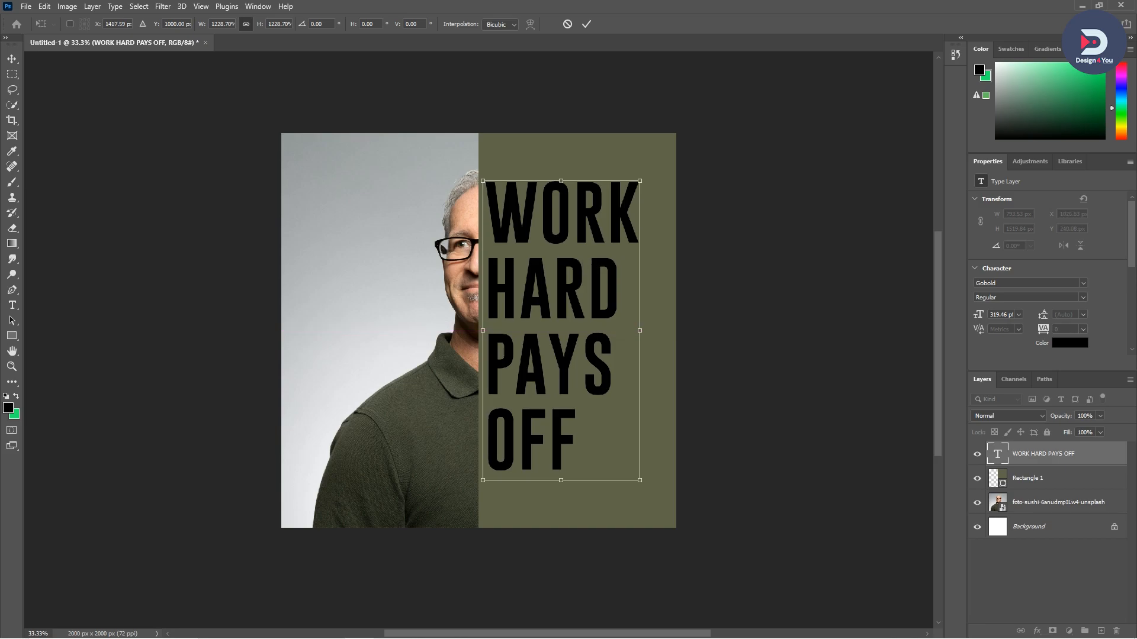
pyautogui.press('Left')
pyautogui.press('Left')
pyautogui.press('Left')
pyautogui.press('Left')
pyautogui.press('Left')
pyautogui.press('Left')
pyautogui.press('Left')
pyautogui.press('Left')
pyautogui.press('Left')
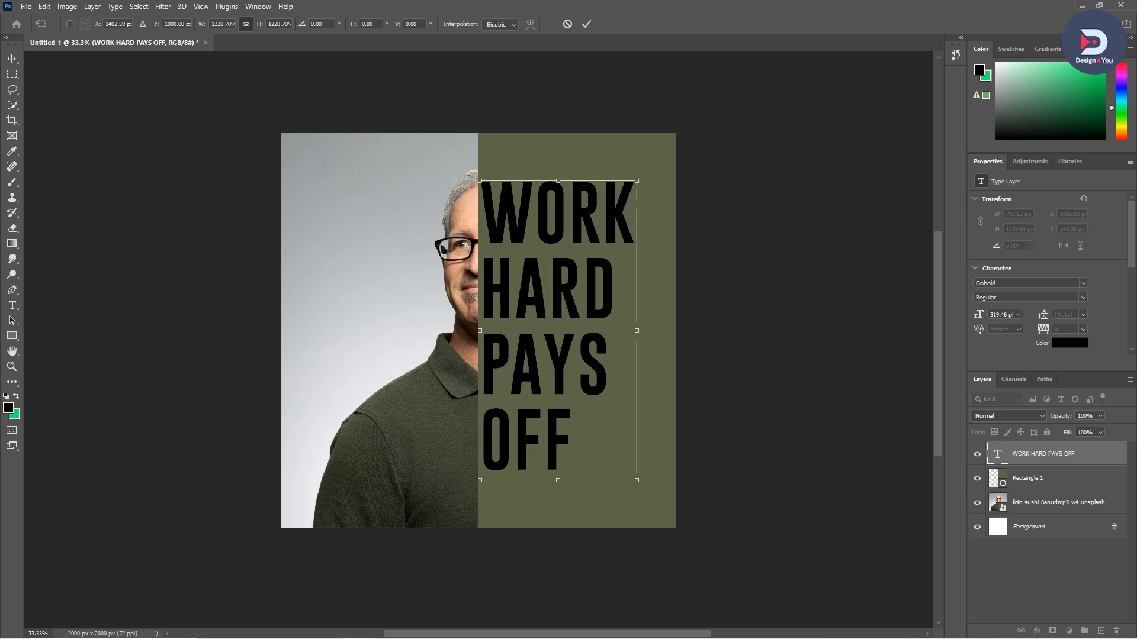
pyautogui.click(586, 23)
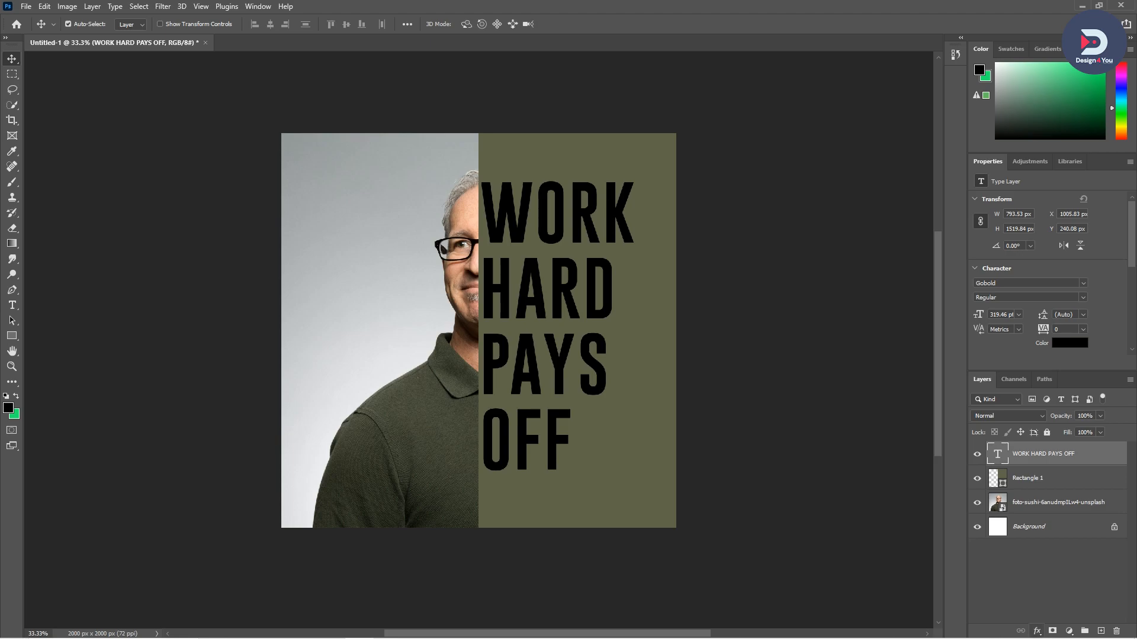
# Set the text layer's blending options to Shallow knockout with 0% fill opacity.
pyautogui.click(1037, 631)
pyautogui.click(1058, 515)
pyautogui.click(306, 360)
pyautogui.click(305, 372)
pyautogui.moveTo(343, 339); pyautogui.dragTo(286, 339)
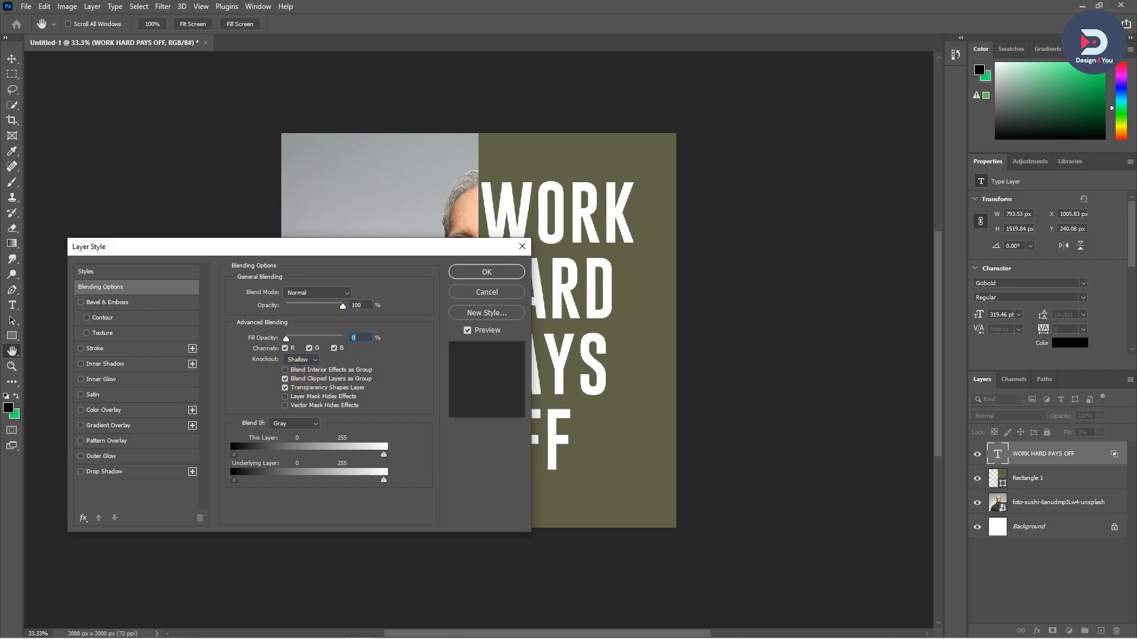
pyautogui.click(479, 271)
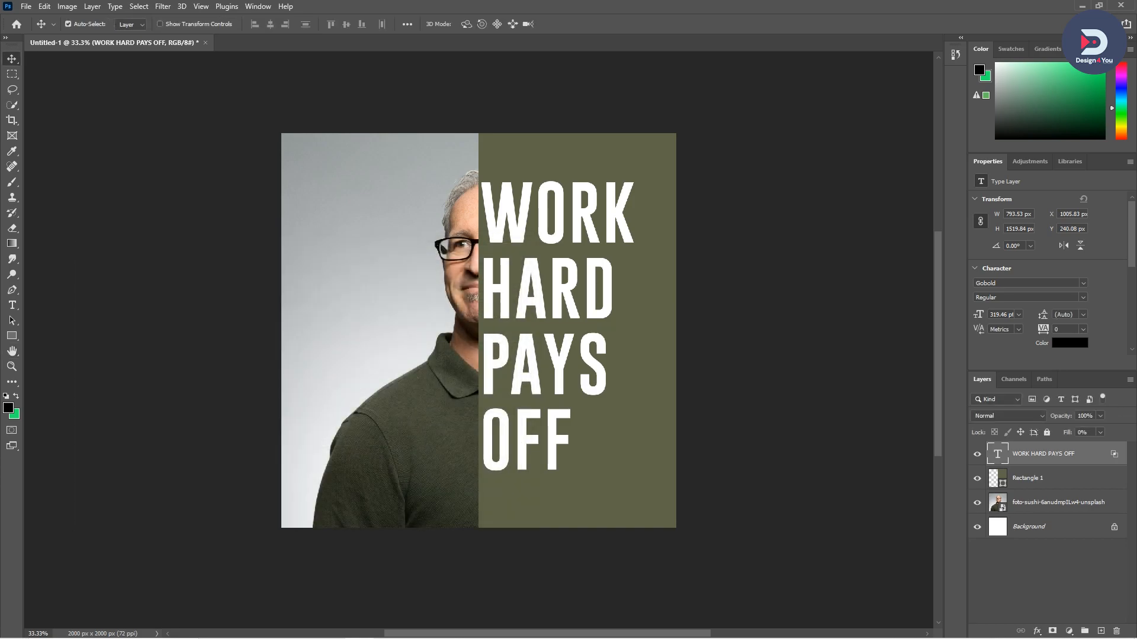
# Group the text layer together with the olive rectangle layer, keeping the default group name.
pyautogui.click(1050, 478)
pyautogui.rightClick(1104, 481)
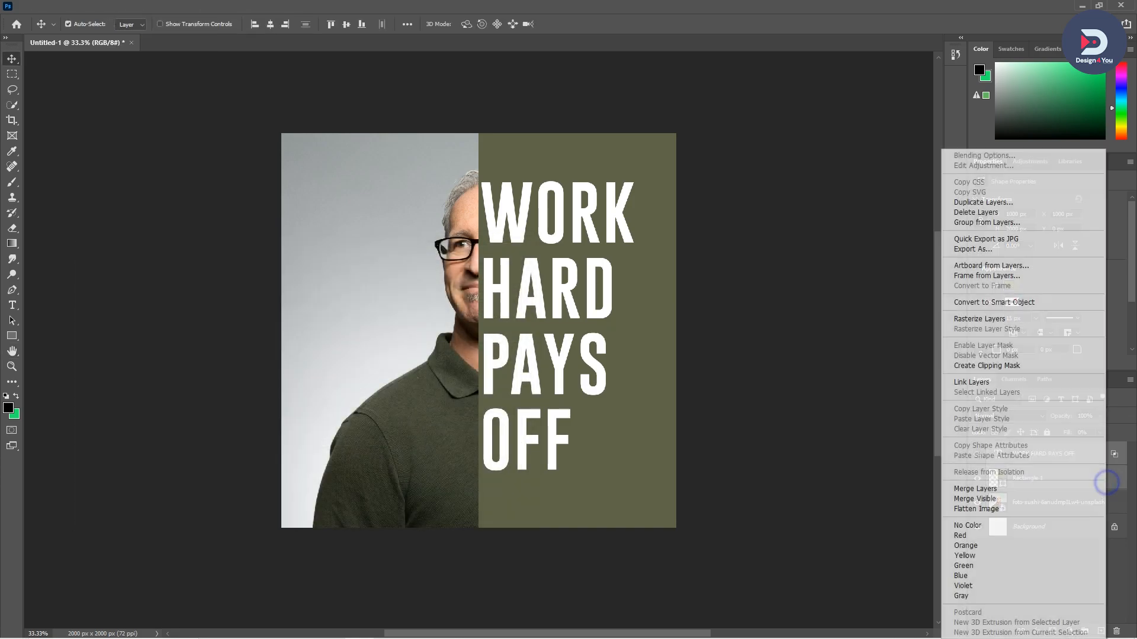
pyautogui.click(1003, 220)
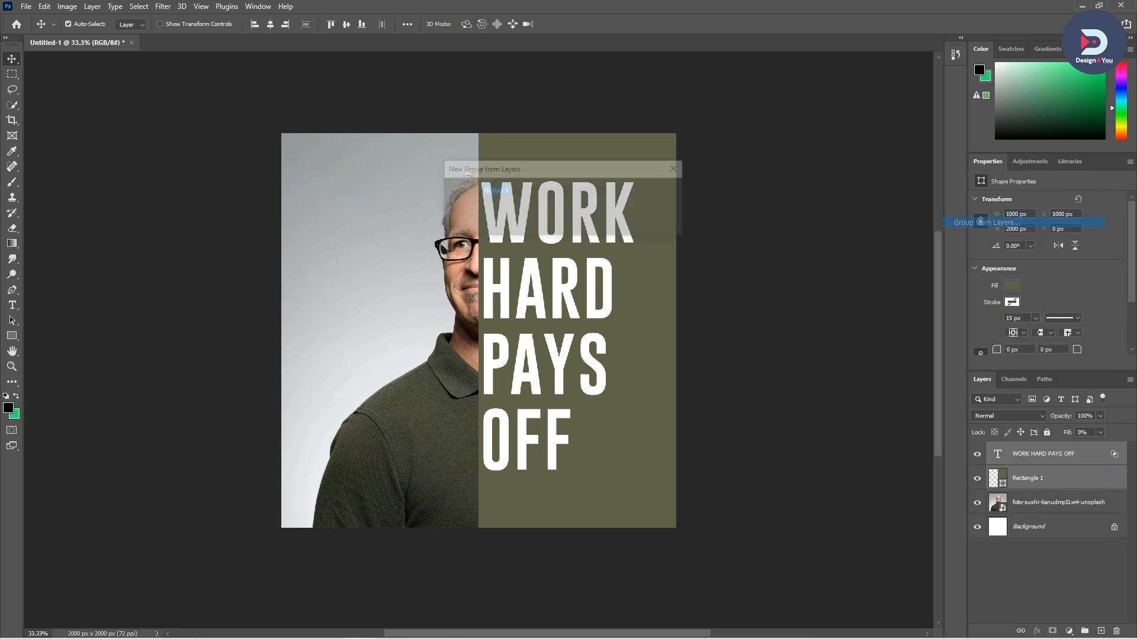
pyautogui.press('Return')
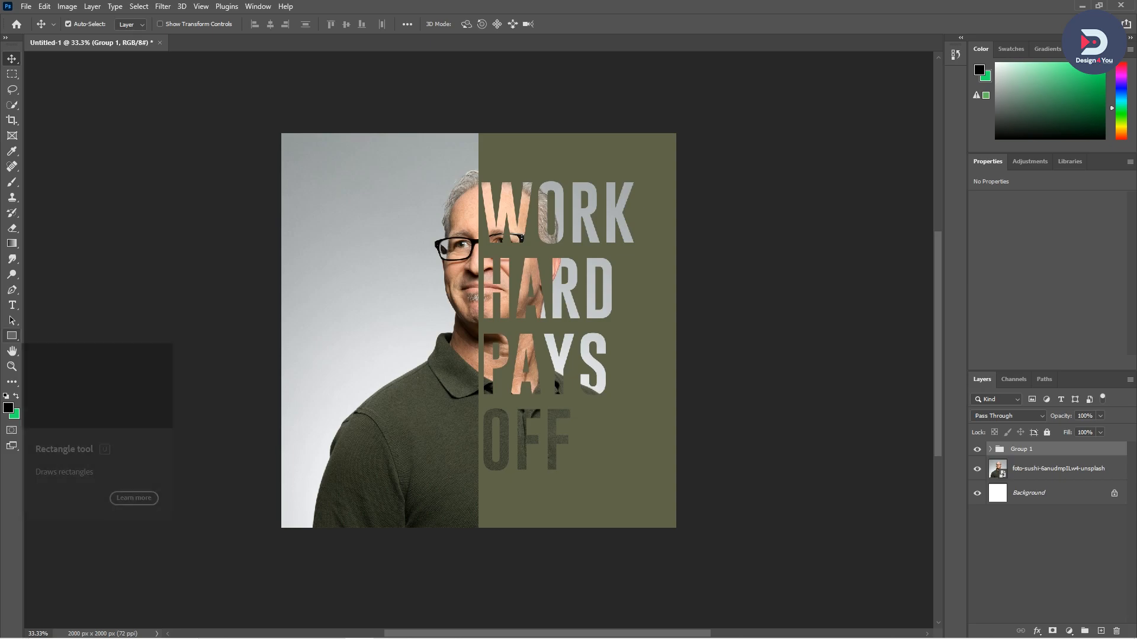
# Create an 1800 x 1800 px rectangle above the group with no fill and a white 15 px stroke.
pyautogui.click(12, 336)
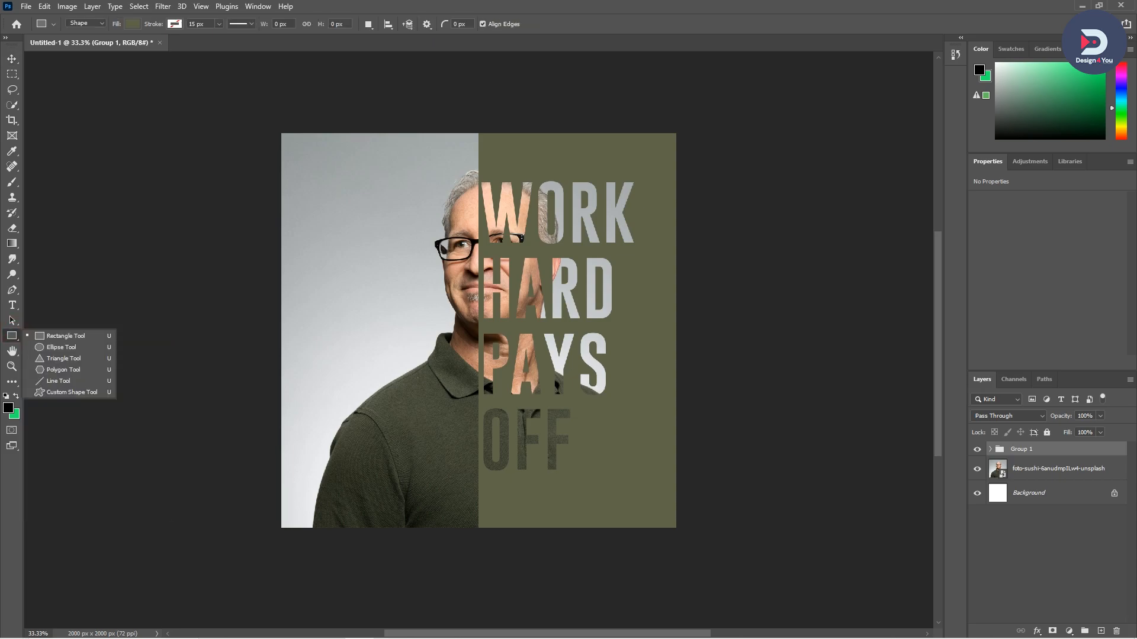
pyautogui.click(133, 25)
pyautogui.click(63, 46)
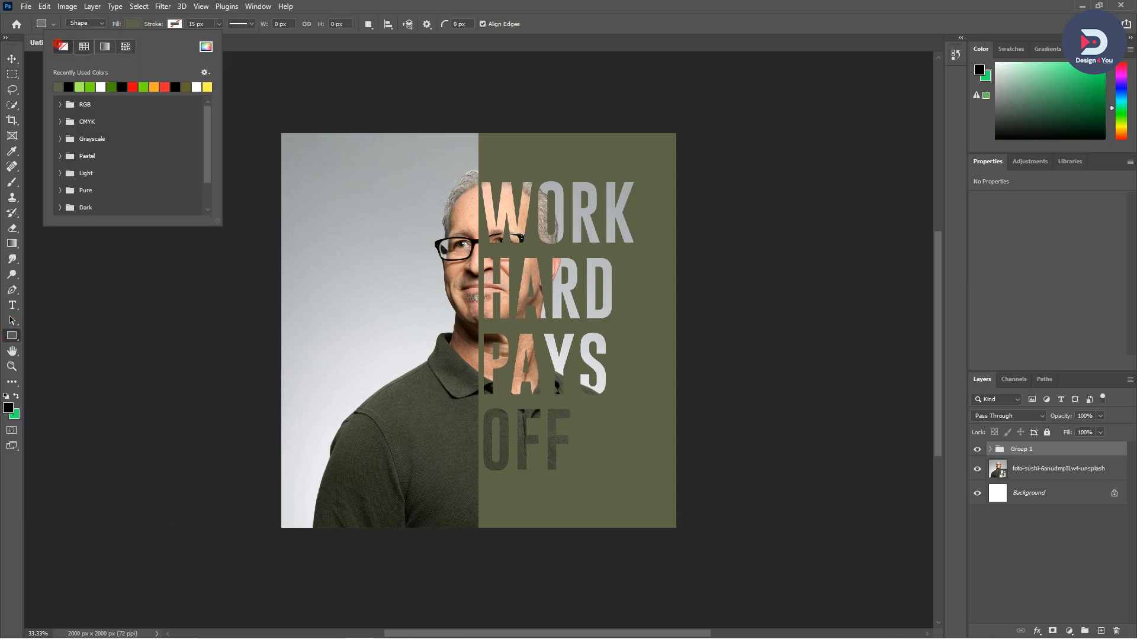
pyautogui.click(174, 24)
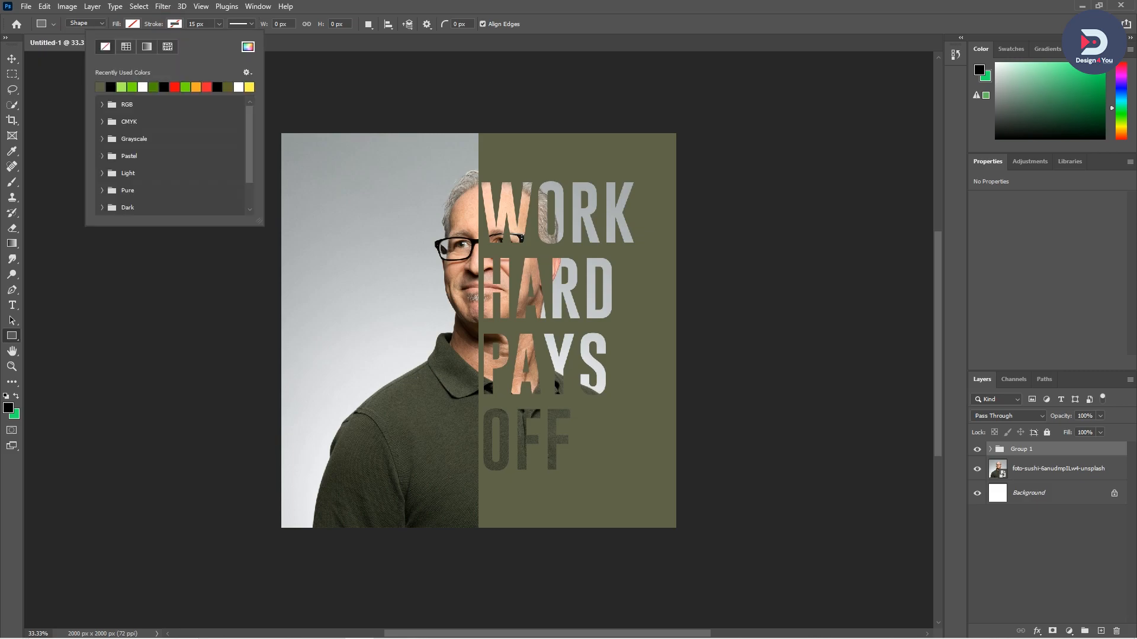
pyautogui.click(142, 87)
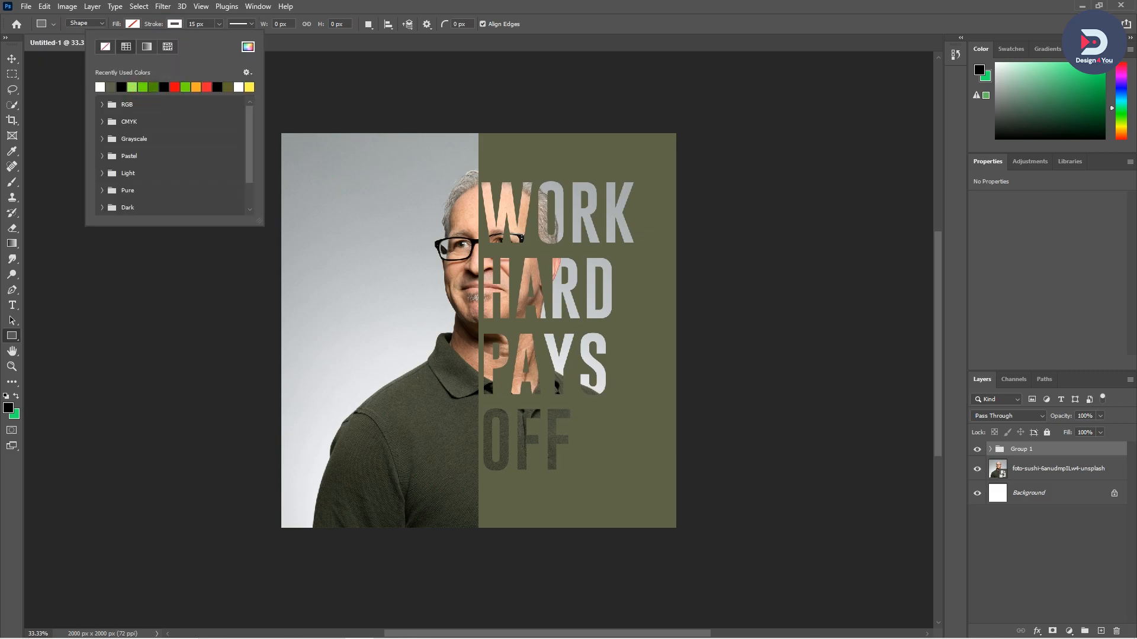
pyautogui.click(158, 17)
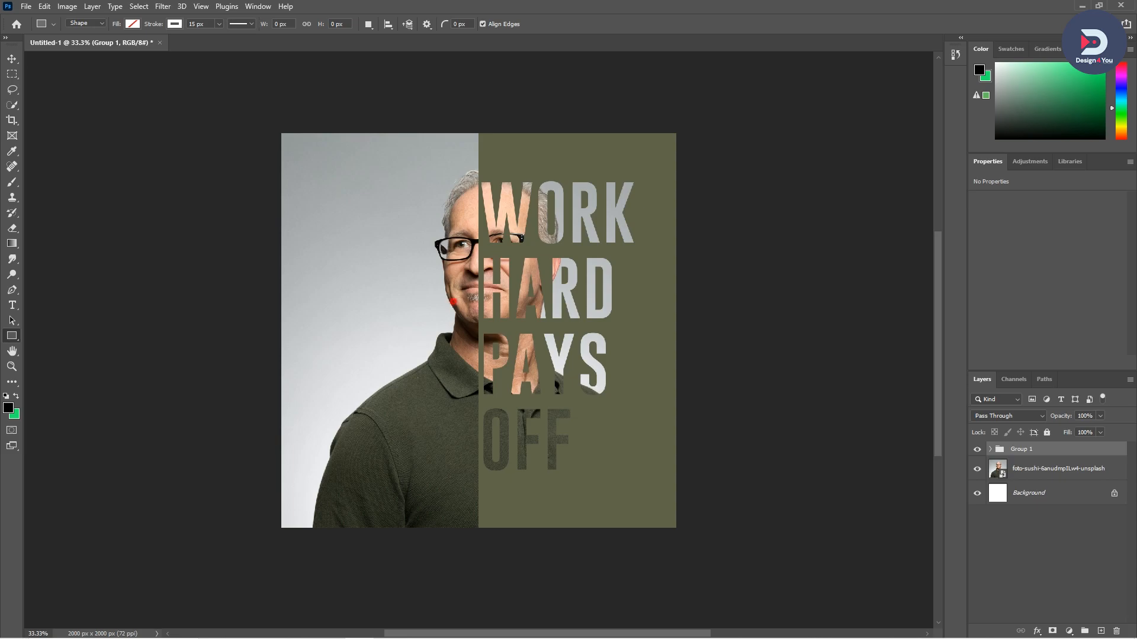
pyautogui.click(441, 248)
pyautogui.write('1800')
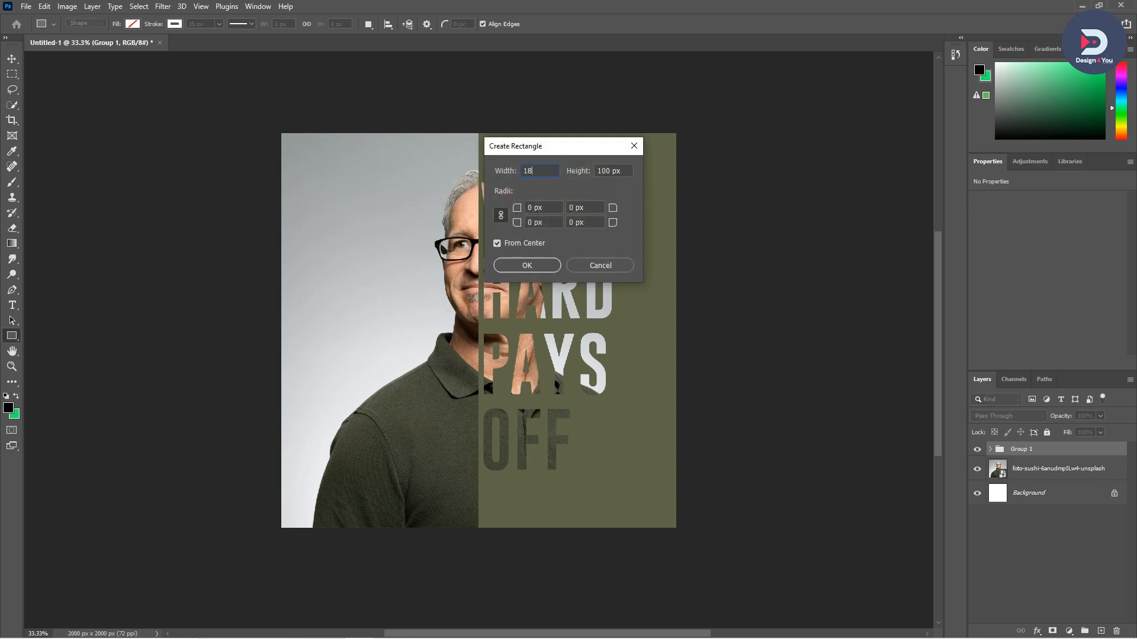
pyautogui.click(609, 171)
pyautogui.write('1800')
pyautogui.press('Return')
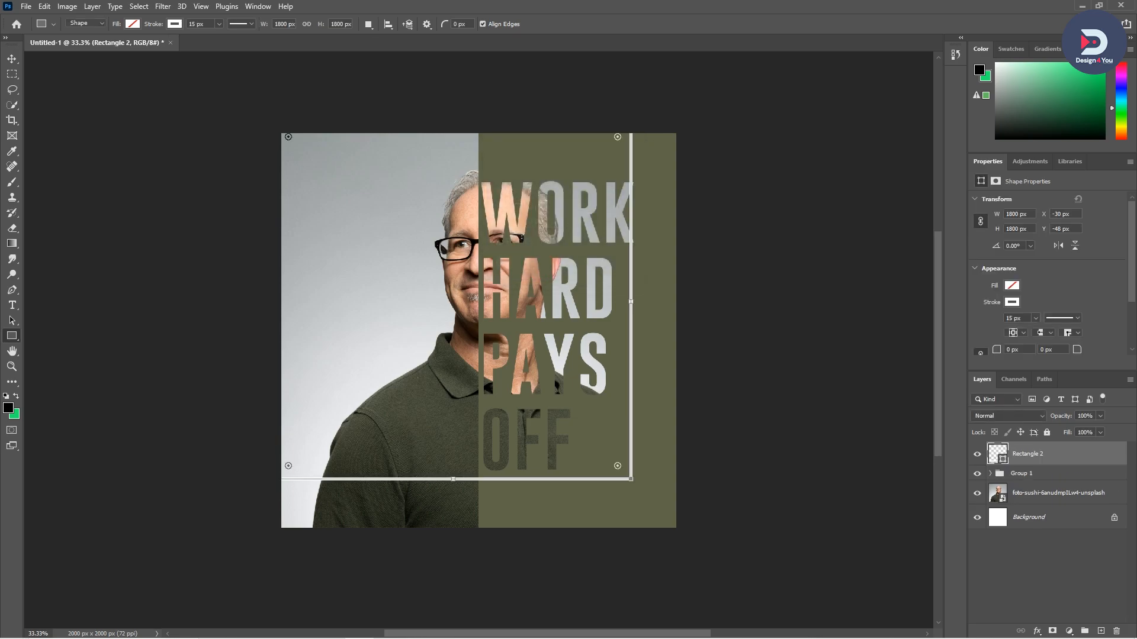
# Centre the white outlined square vertically and horizontally on the canvas as a frame.
pyautogui.press('v')
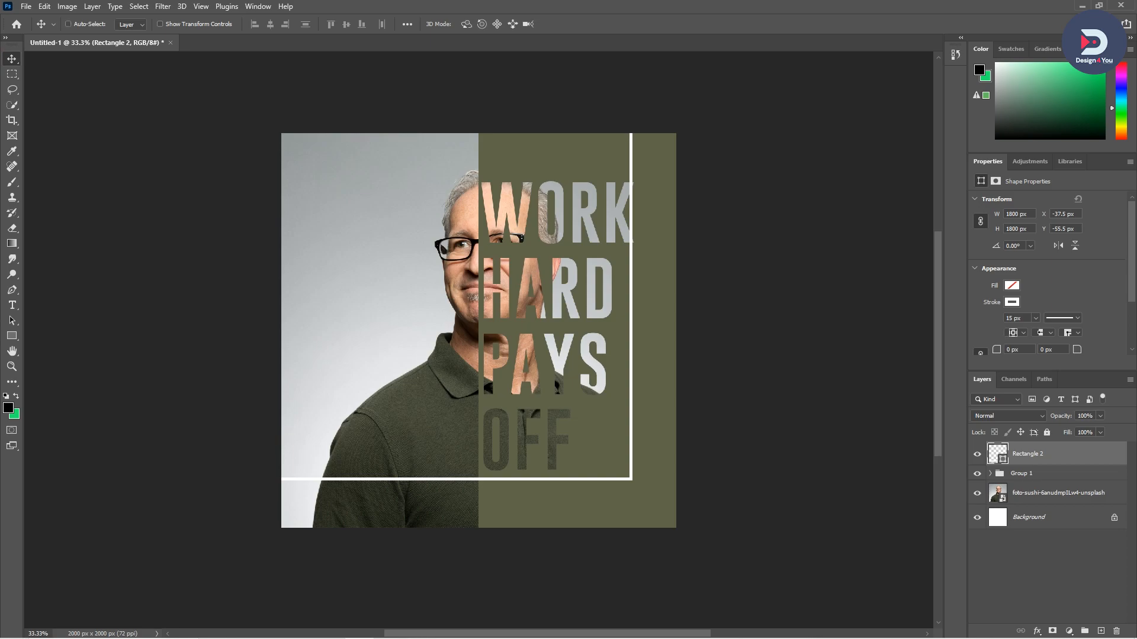
pyautogui.hotkey('ctrl', 'a')
pyautogui.click(347, 23)
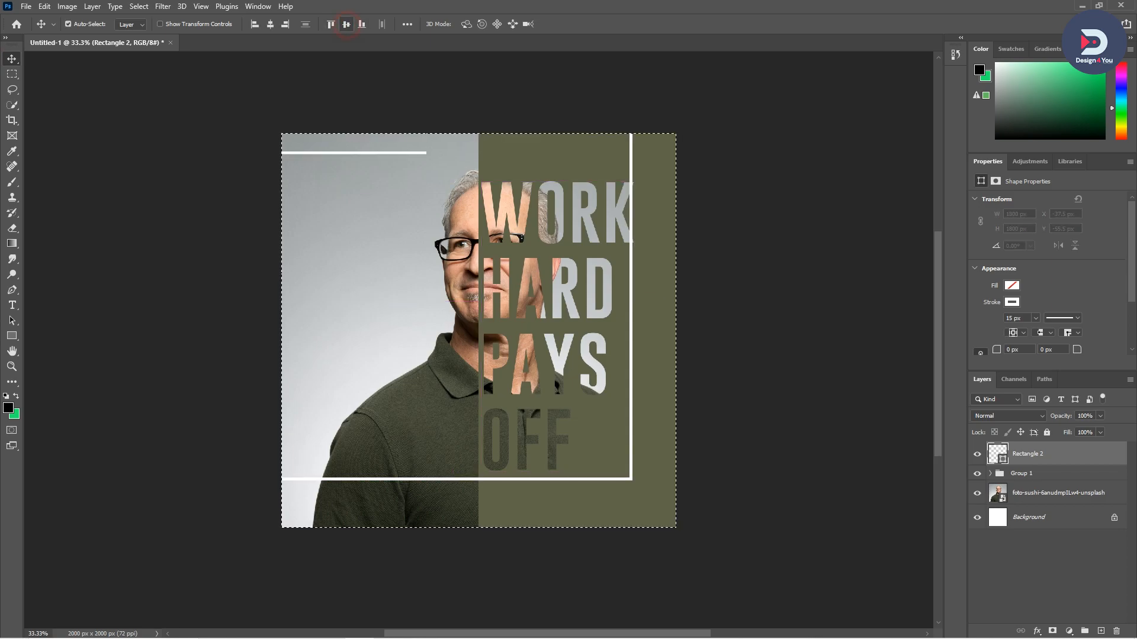
pyautogui.click(270, 24)
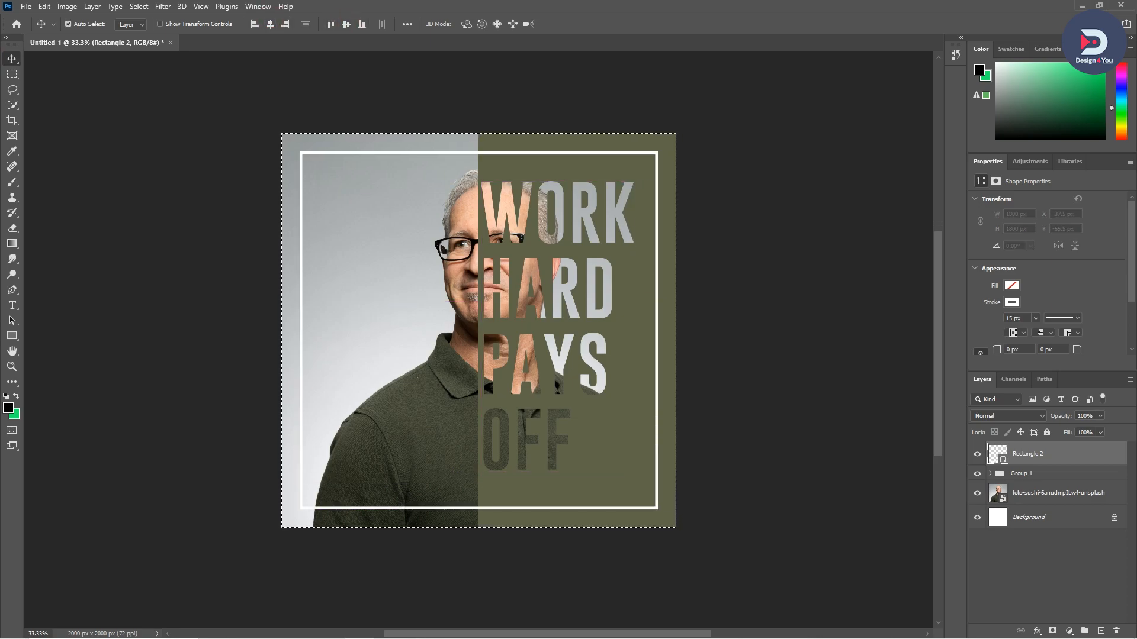
# Clear the canvas selection and add black 80 pt Gobold text reading "THANKS FOR WATCHING" on three lines beside the man's face on the uncovered half.
pyautogui.hotkey('ctrl', 'd')
pyautogui.click(735, 249)
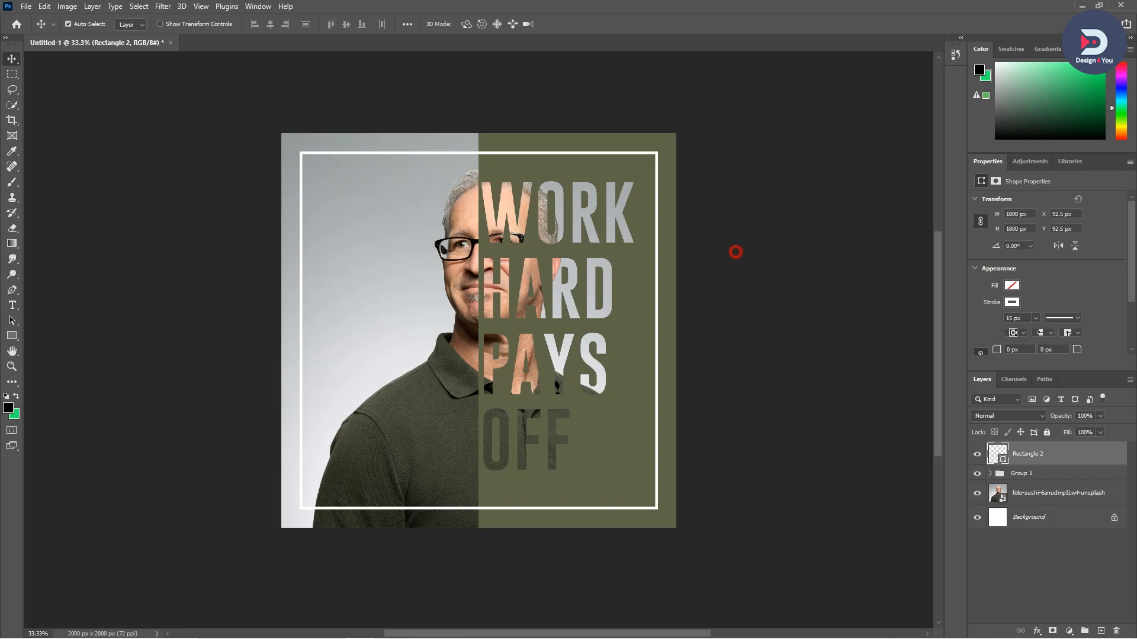
pyautogui.press('t')
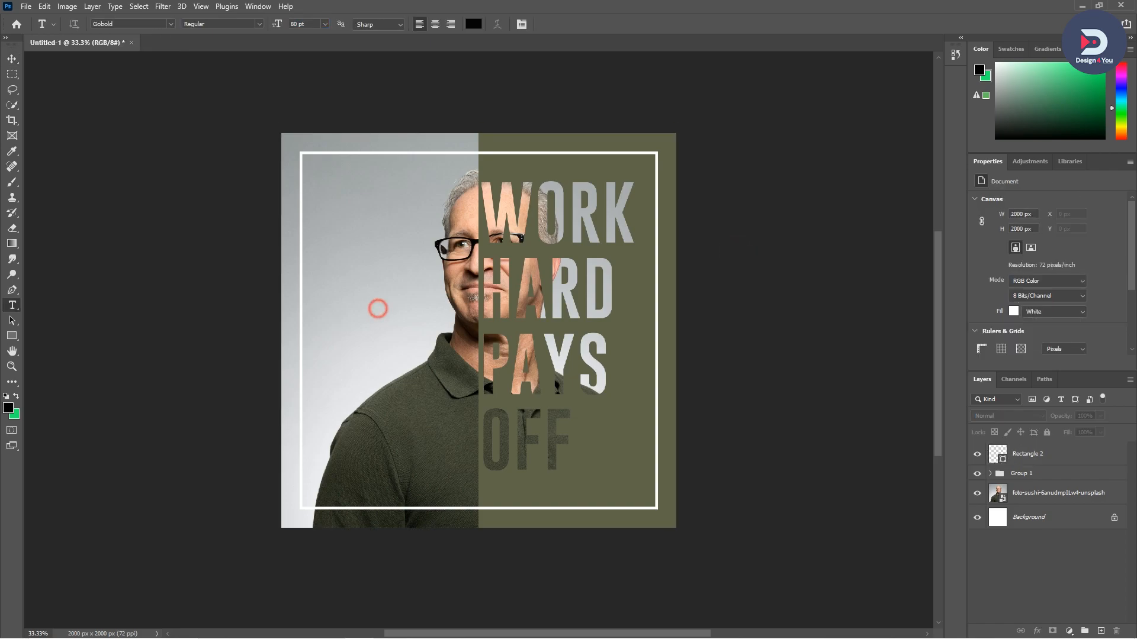
pyautogui.click(376, 306)
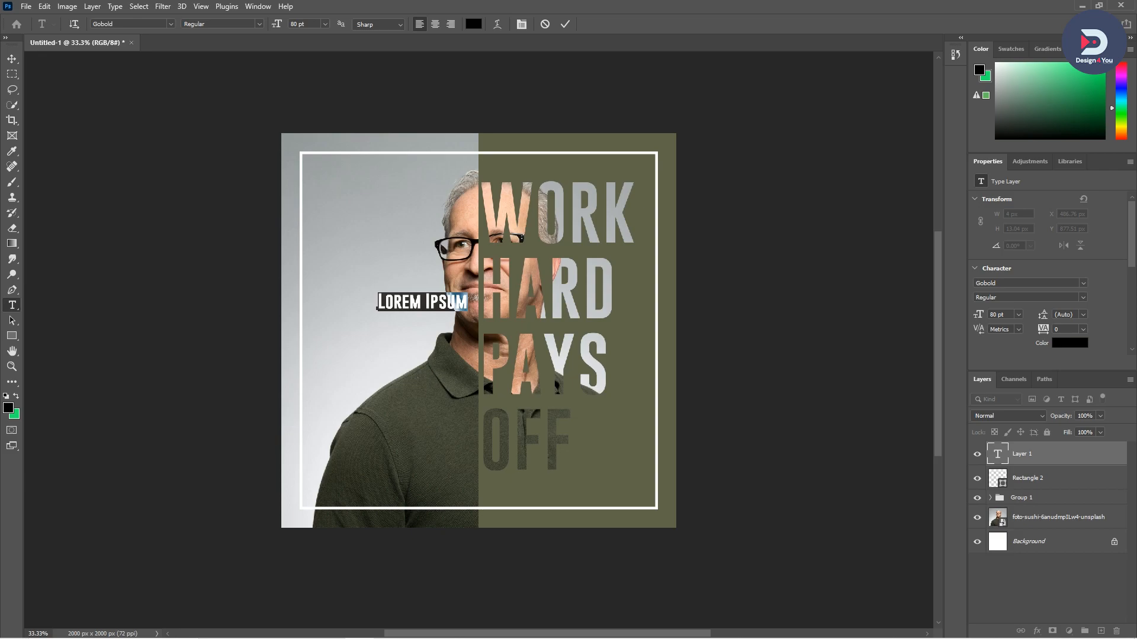
pyautogui.press('BackSpace')
pyautogui.write('THANKS')
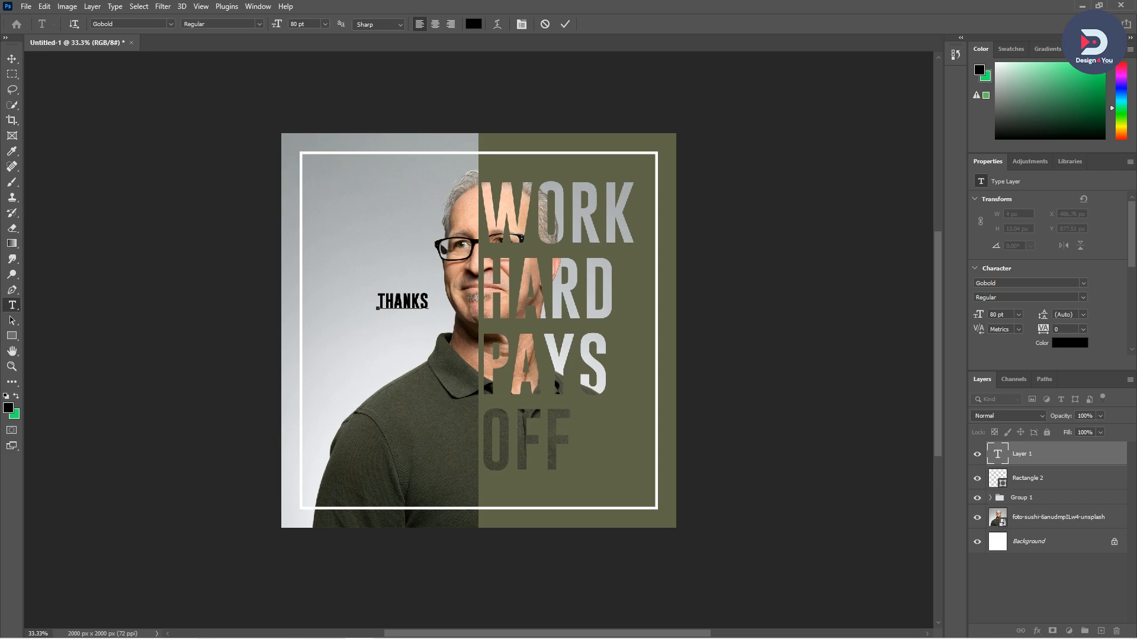
pyautogui.press('Return')
pyautogui.write('FOR WAT')
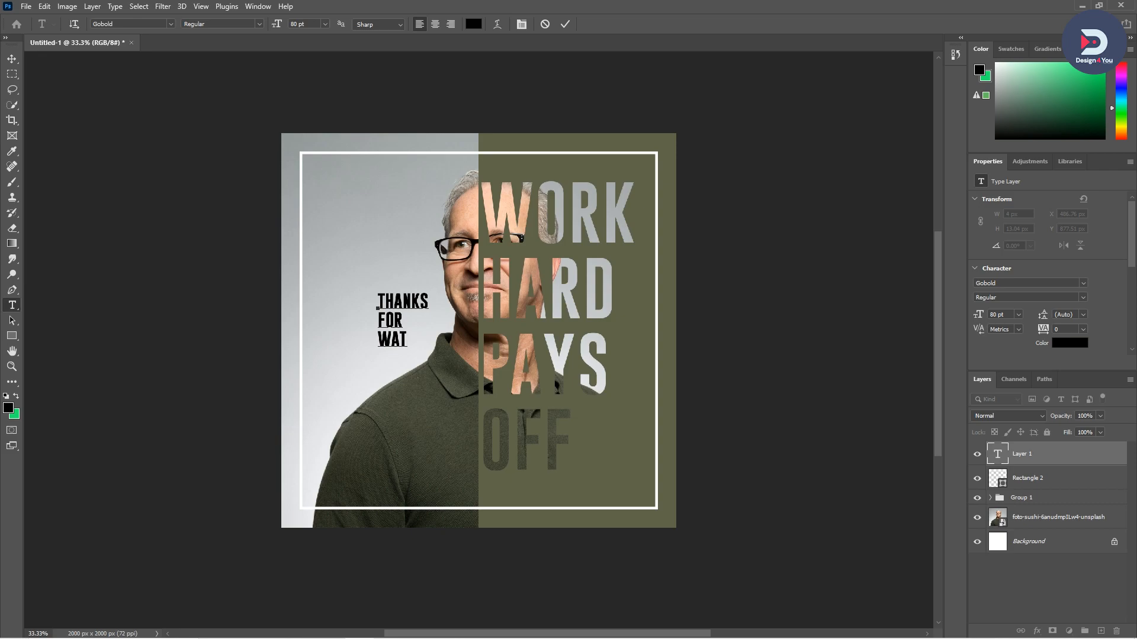
pyautogui.write('CHING')
pyautogui.click(11, 58)
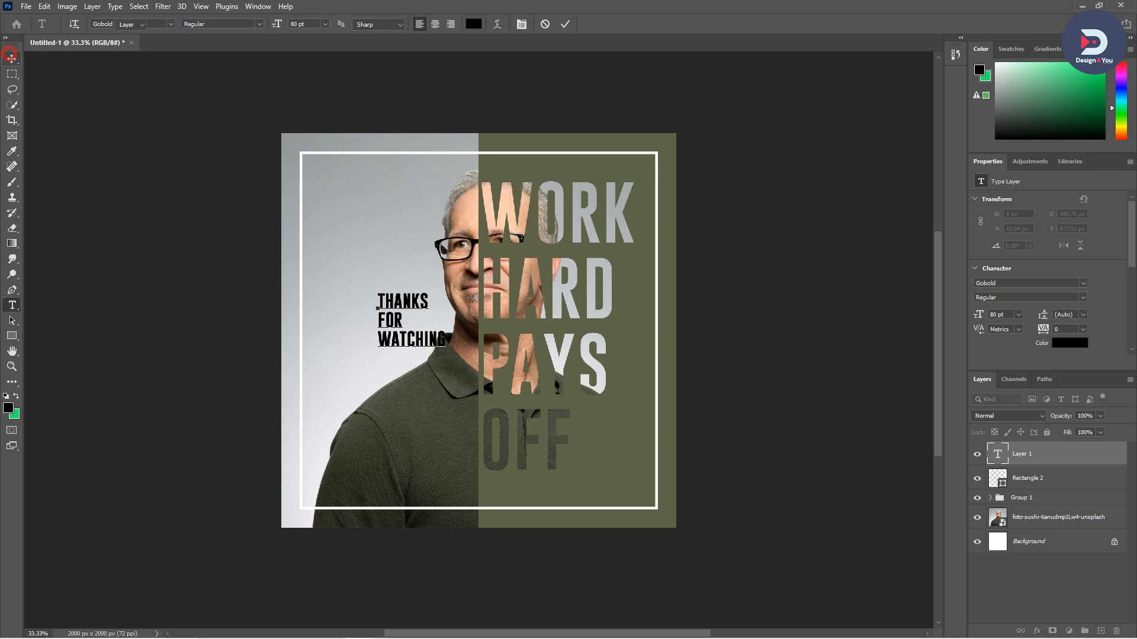